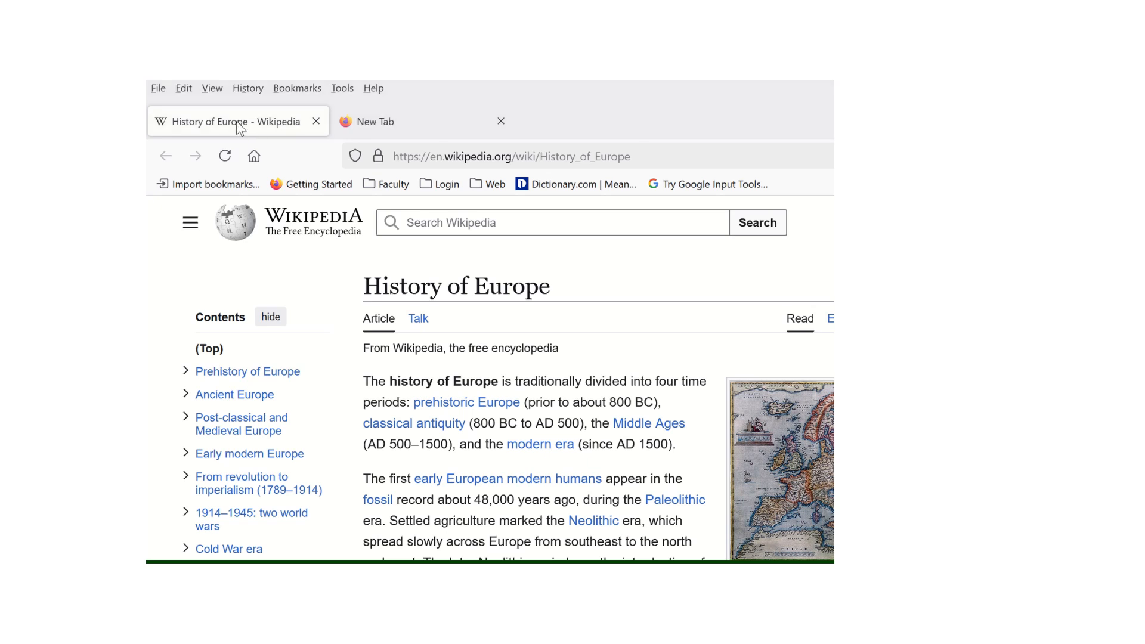
Step: Open a new tab directly beside the History of Europe tab, and reload the History of Europe tab
{"action": "right_click", "coordinate": [239, 126]}
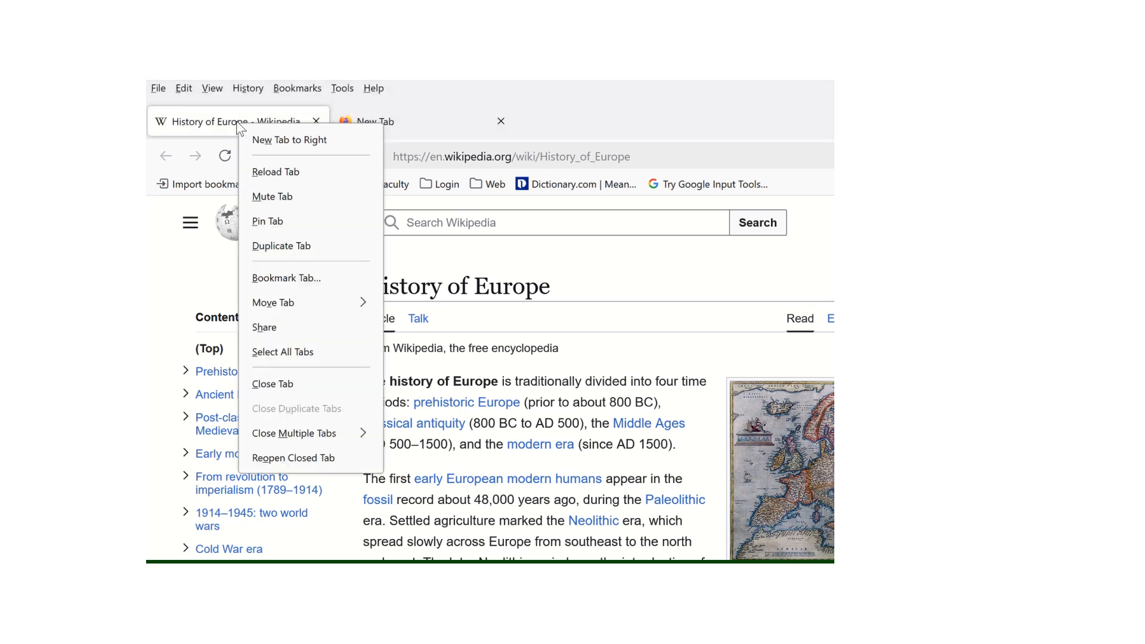
{"action": "left_click", "coordinate": [291, 142]}
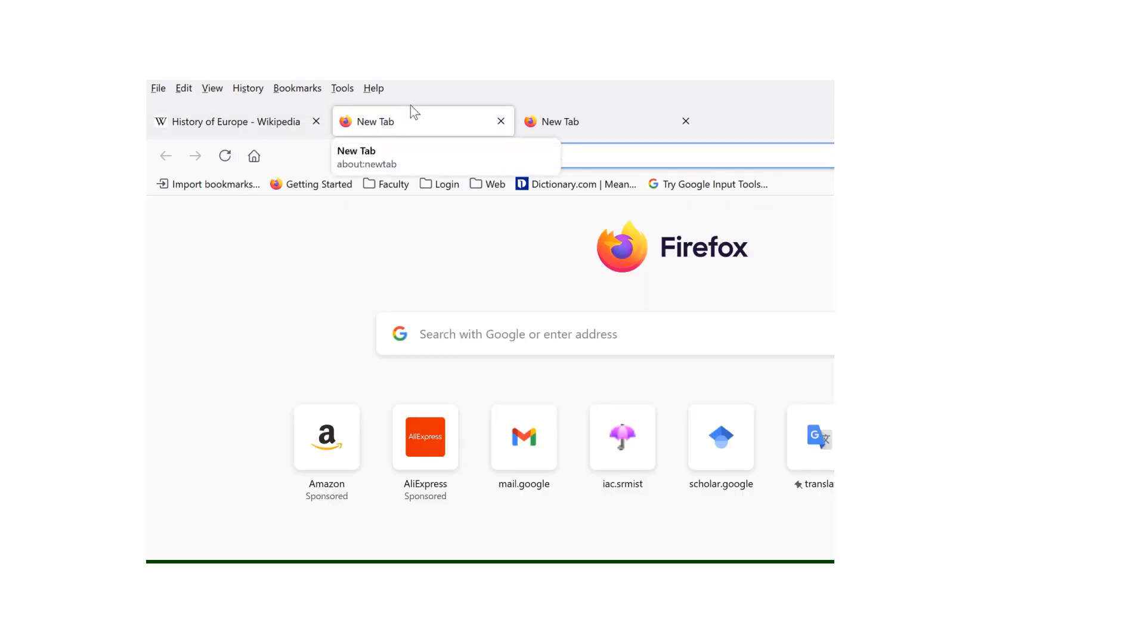
{"action": "left_click", "coordinate": [238, 121]}
{"action": "right_click", "coordinate": [221, 121]}
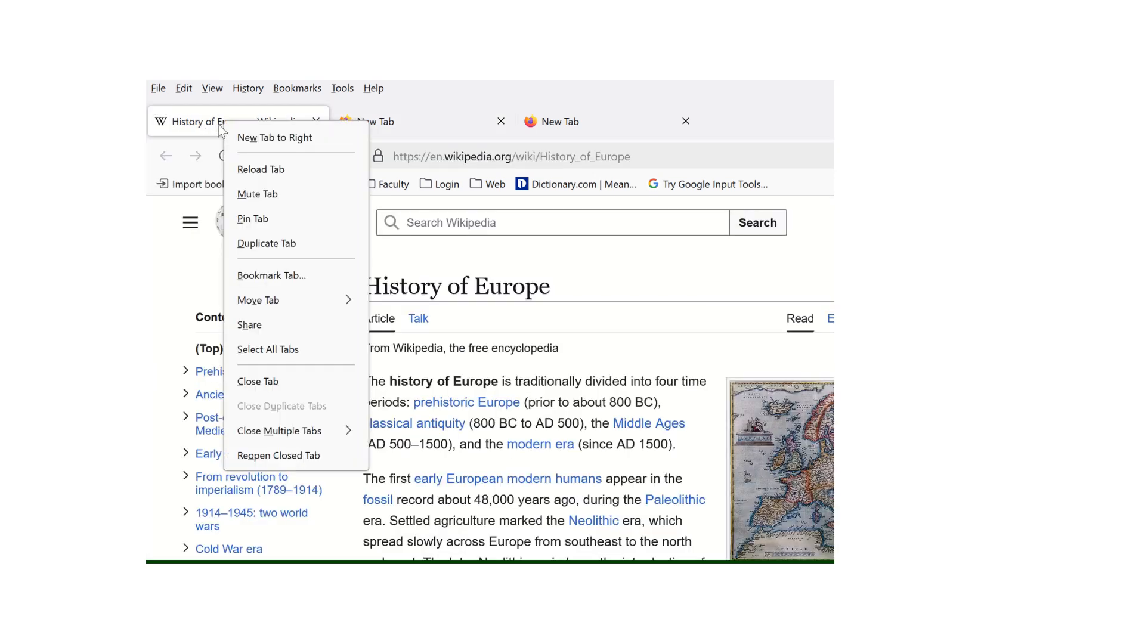
{"action": "left_click", "coordinate": [264, 171]}
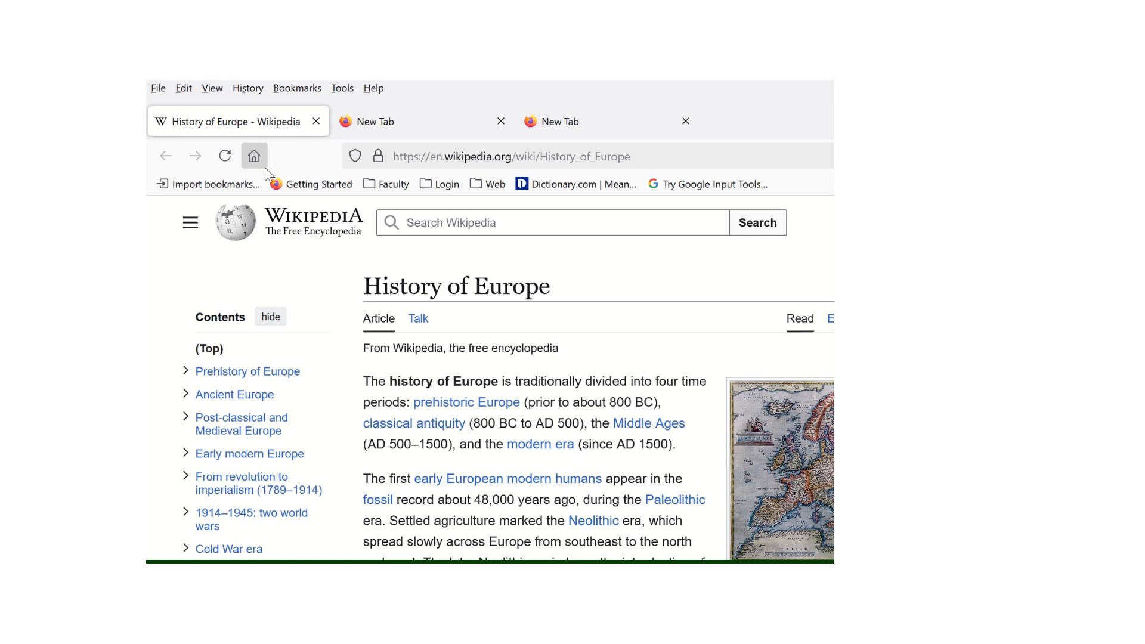
Step: Load youtube.com in the empty tab next to the History of Europe tab
{"action": "right_click", "coordinate": [267, 124]}
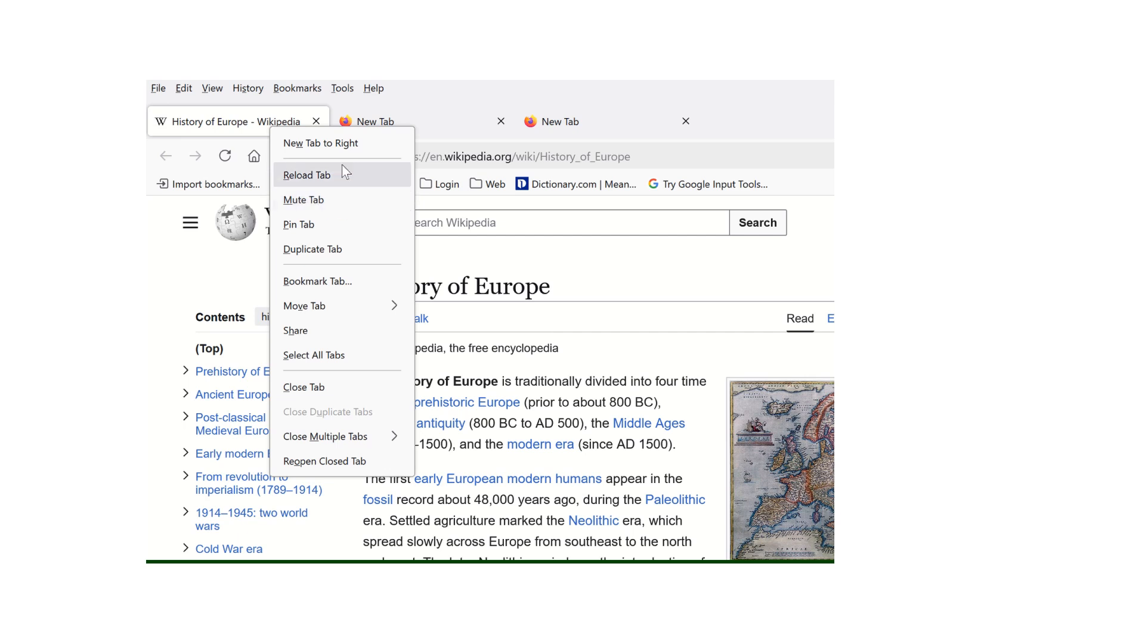
{"action": "left_click", "coordinate": [440, 127]}
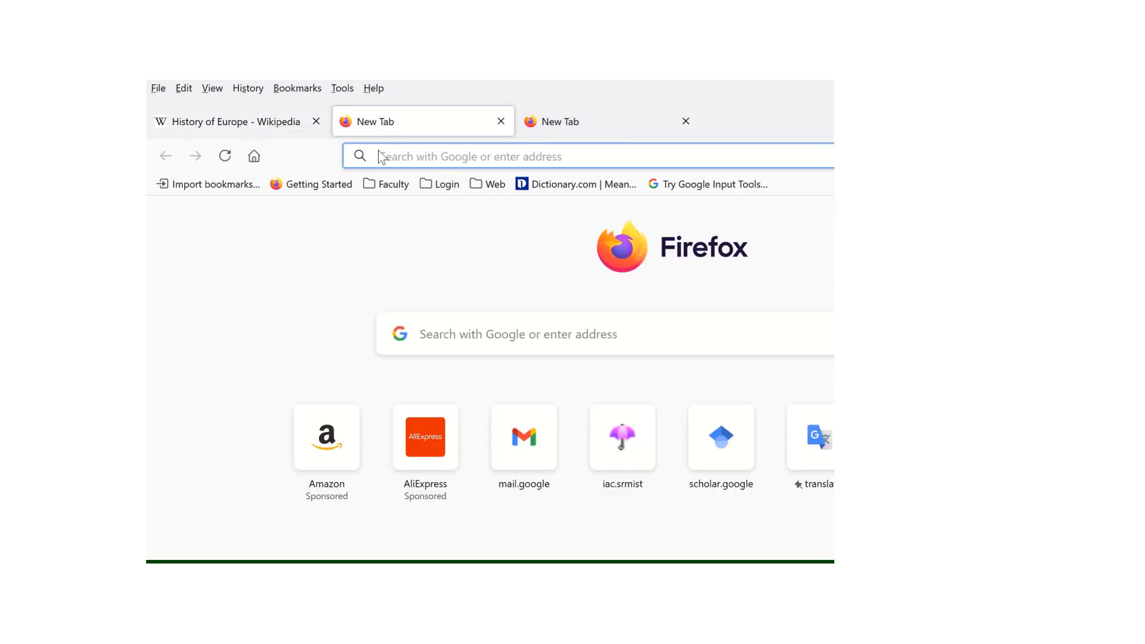
{"action": "type", "text": "youtube.com/"}
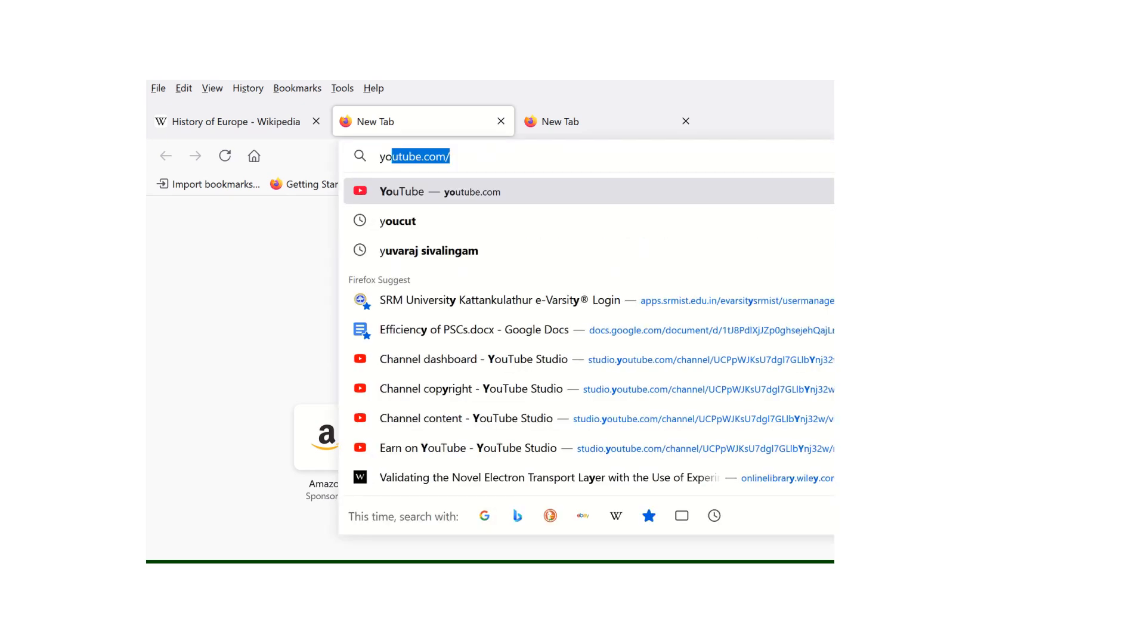
{"action": "key", "text": "Return"}
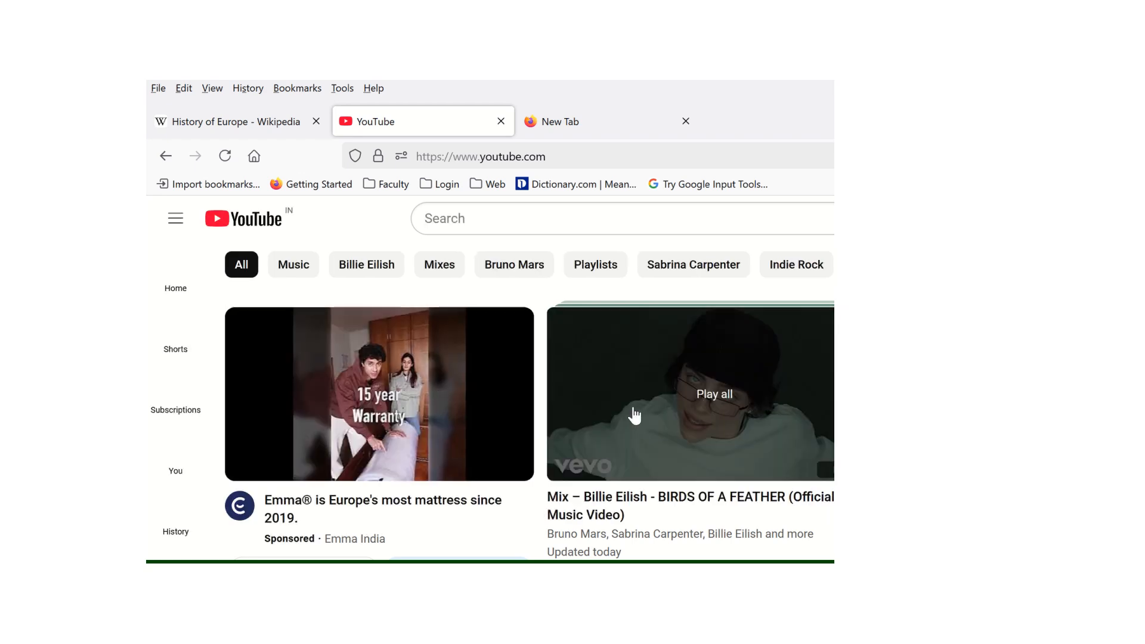
Step: Find the "Someone You Loved" sad songs playlist video in the YouTube home feed and play it
{"action": "scroll", "coordinate": [626, 413], "scroll_direction": "down", "scroll_amount": 9}
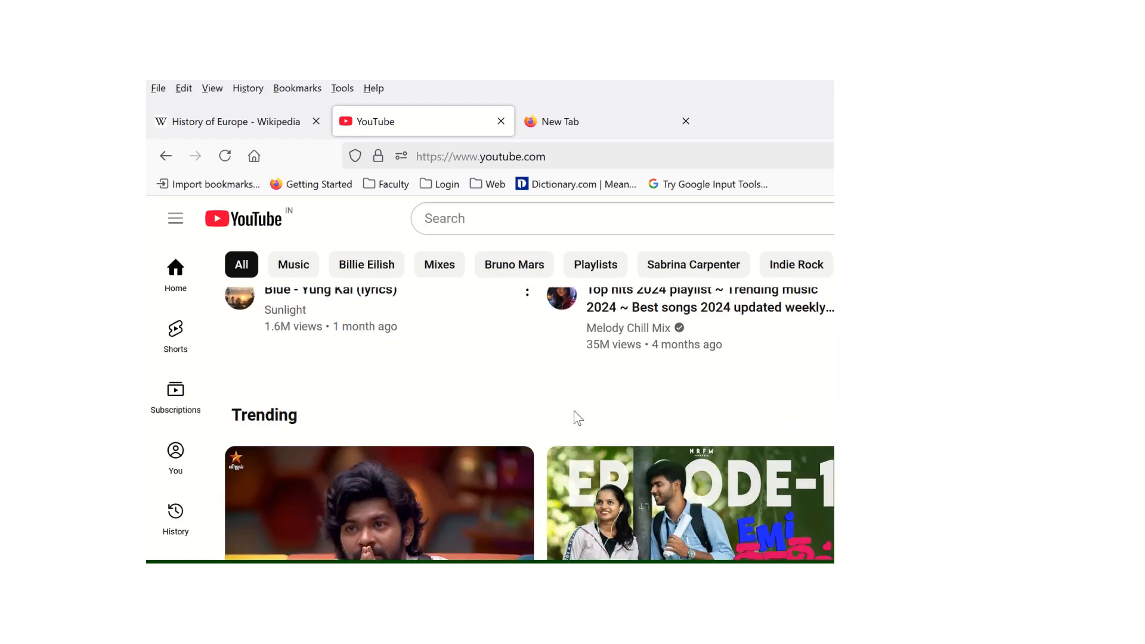
{"action": "scroll", "coordinate": [577, 415], "scroll_direction": "down", "scroll_amount": 3}
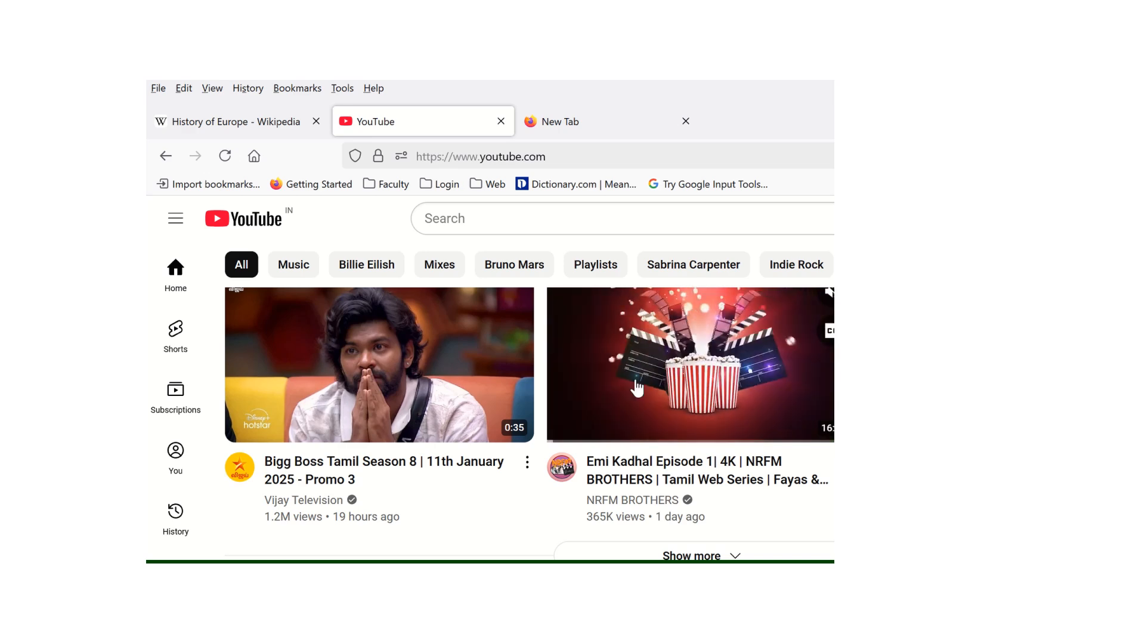
{"action": "scroll", "coordinate": [620, 393], "scroll_direction": "down", "scroll_amount": 3}
{"action": "scroll", "coordinate": [524, 444], "scroll_direction": "down", "scroll_amount": 4}
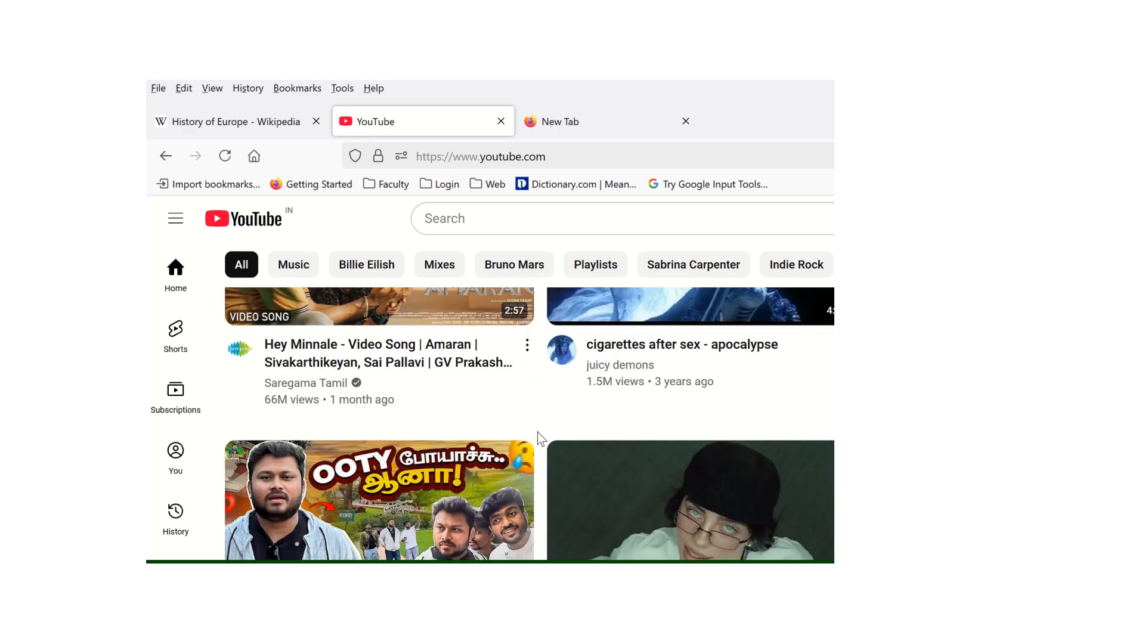
{"action": "scroll", "coordinate": [540, 438], "scroll_direction": "down", "scroll_amount": 5}
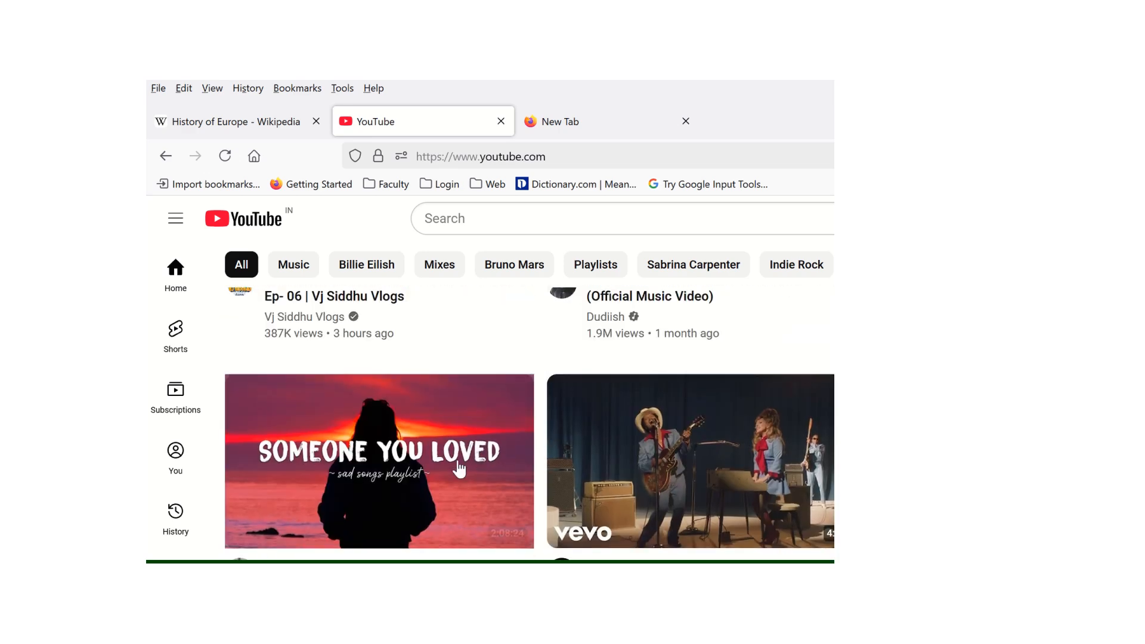
{"action": "left_click", "coordinate": [459, 470]}
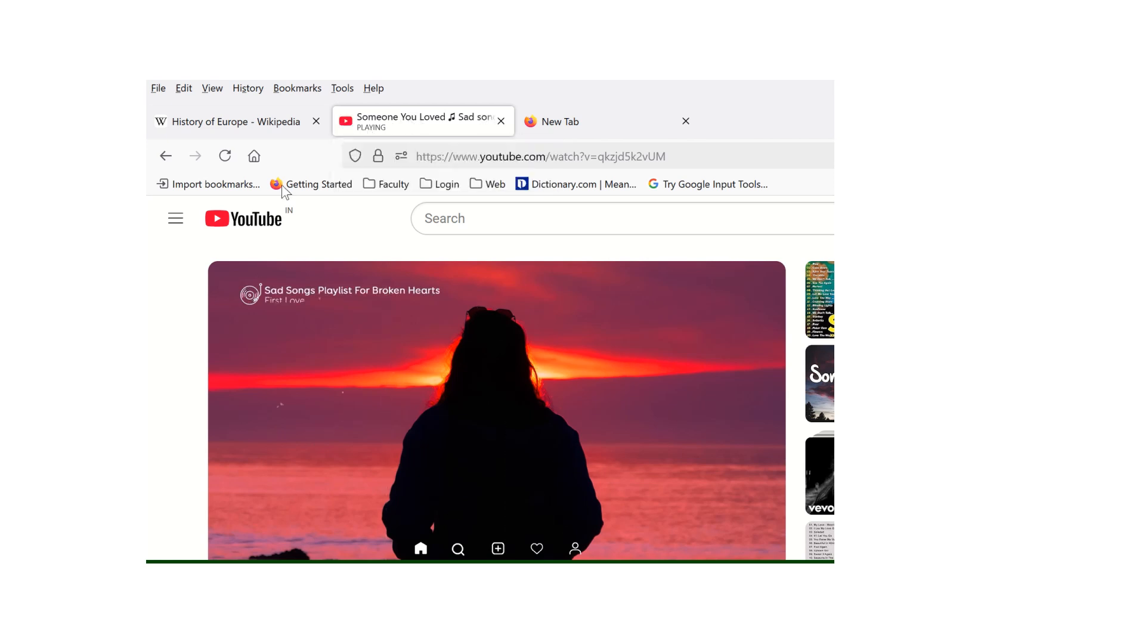
Step: Mute the tab playing the YouTube video and unmute it again
{"action": "right_click", "coordinate": [418, 120]}
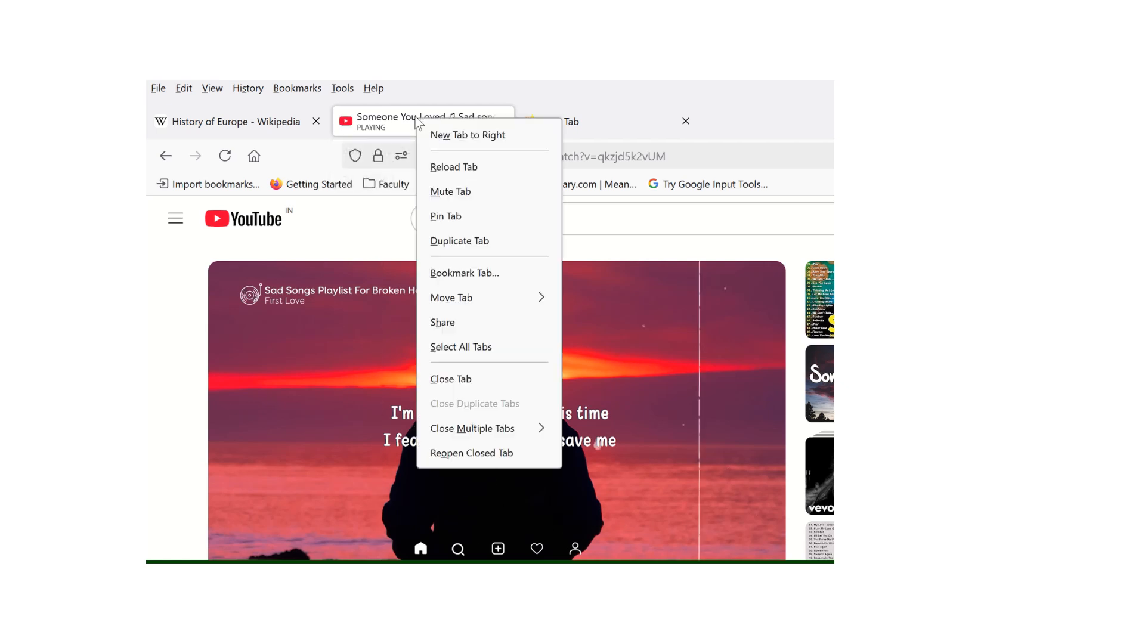
{"action": "left_click", "coordinate": [437, 191]}
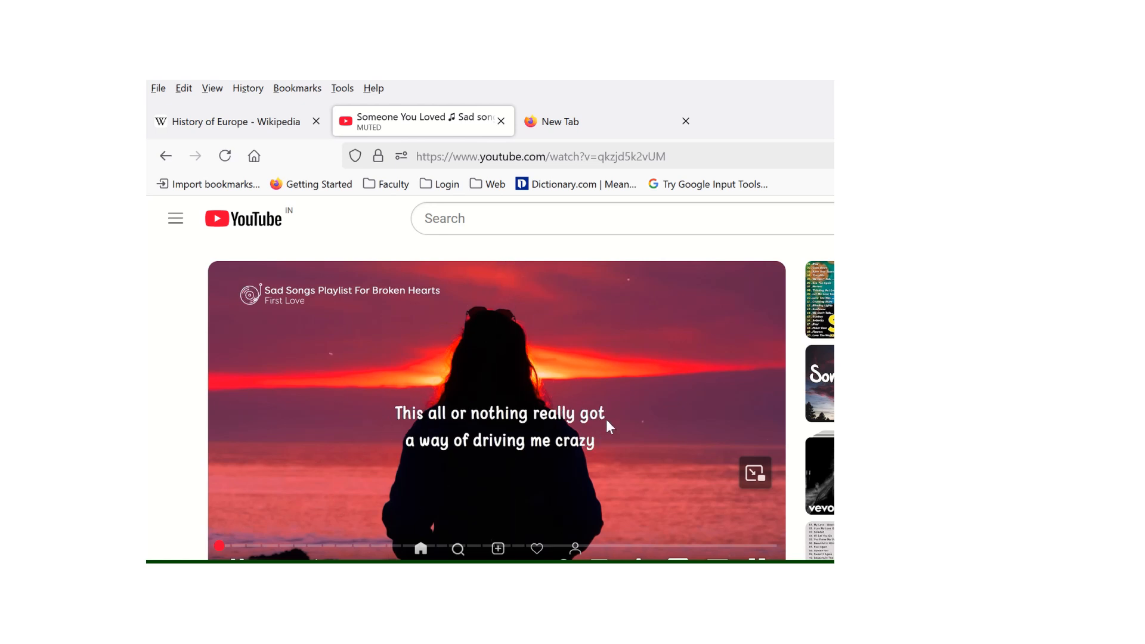
{"action": "right_click", "coordinate": [410, 120]}
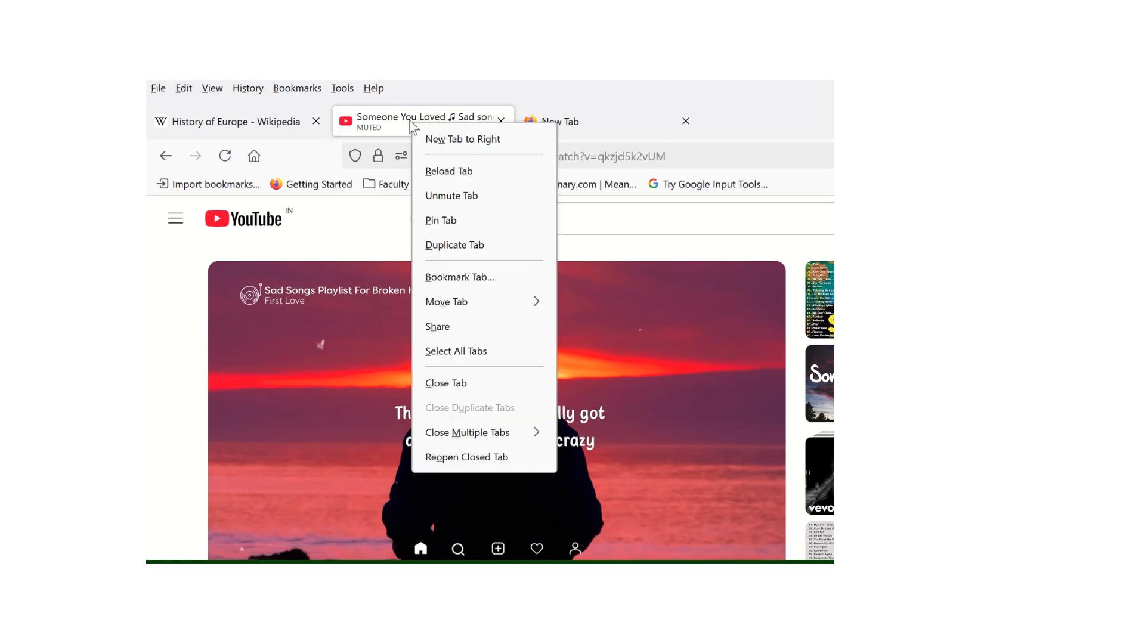
{"action": "left_click", "coordinate": [452, 196]}
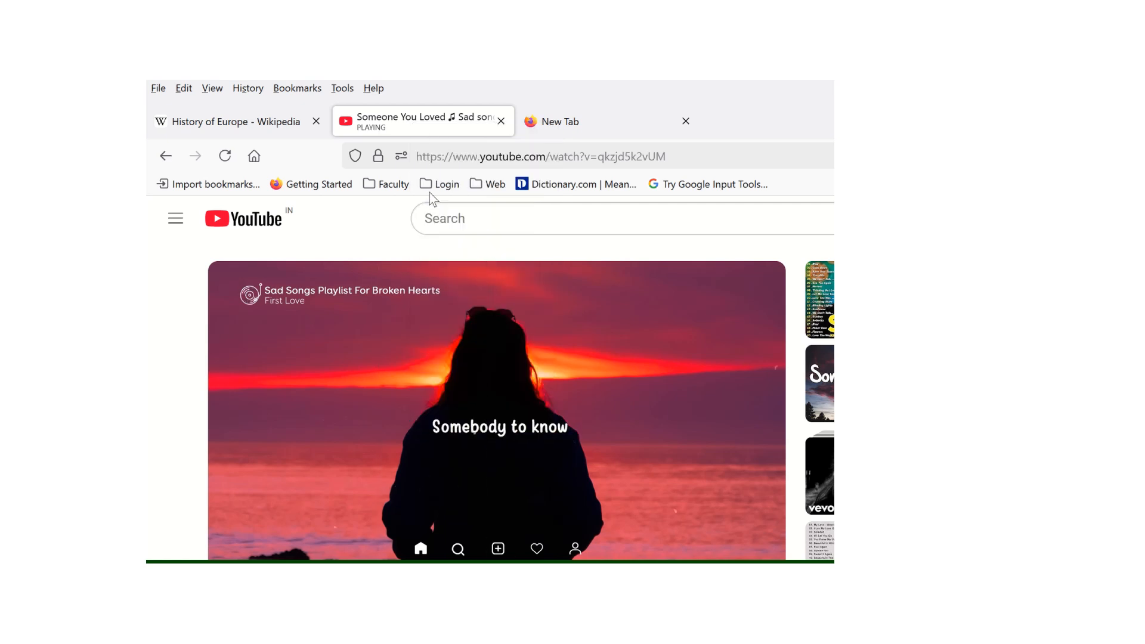
Step: Toggle the YouTube tab's sound directly on the tab itself, muting, unmuting and muting it again
{"action": "right_click", "coordinate": [404, 121]}
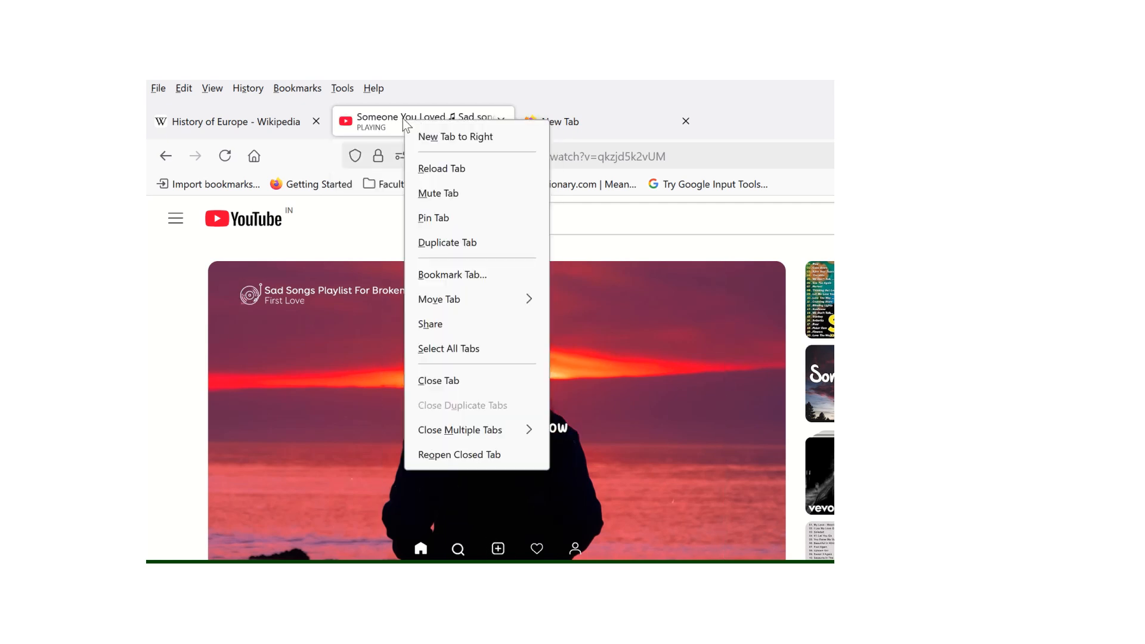
{"action": "left_click", "coordinate": [345, 122]}
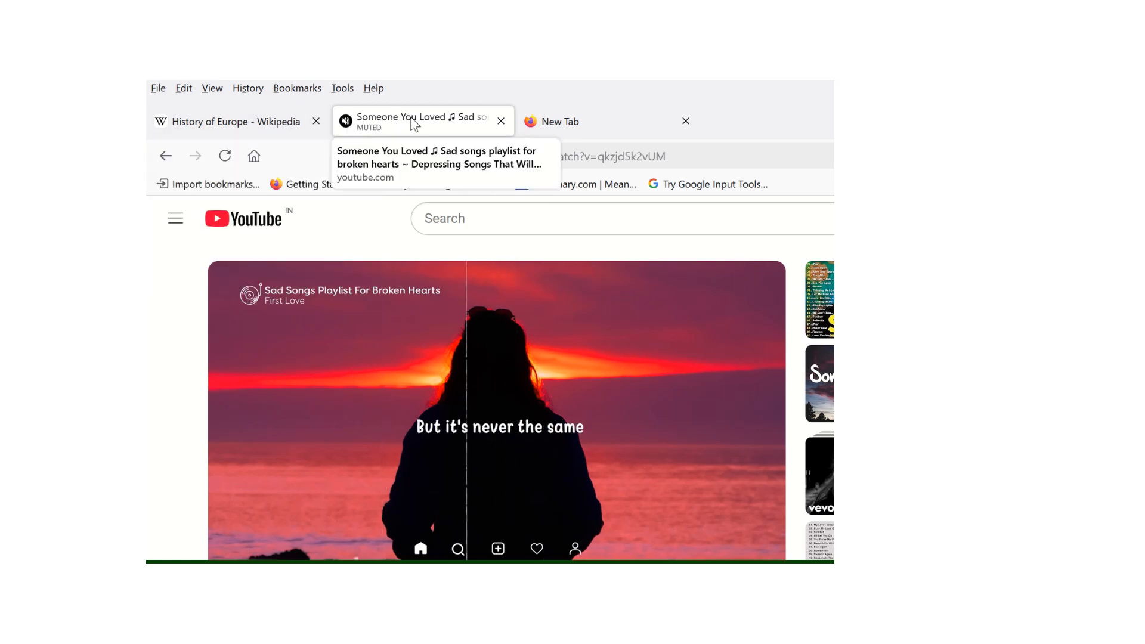
{"action": "left_click", "coordinate": [345, 122]}
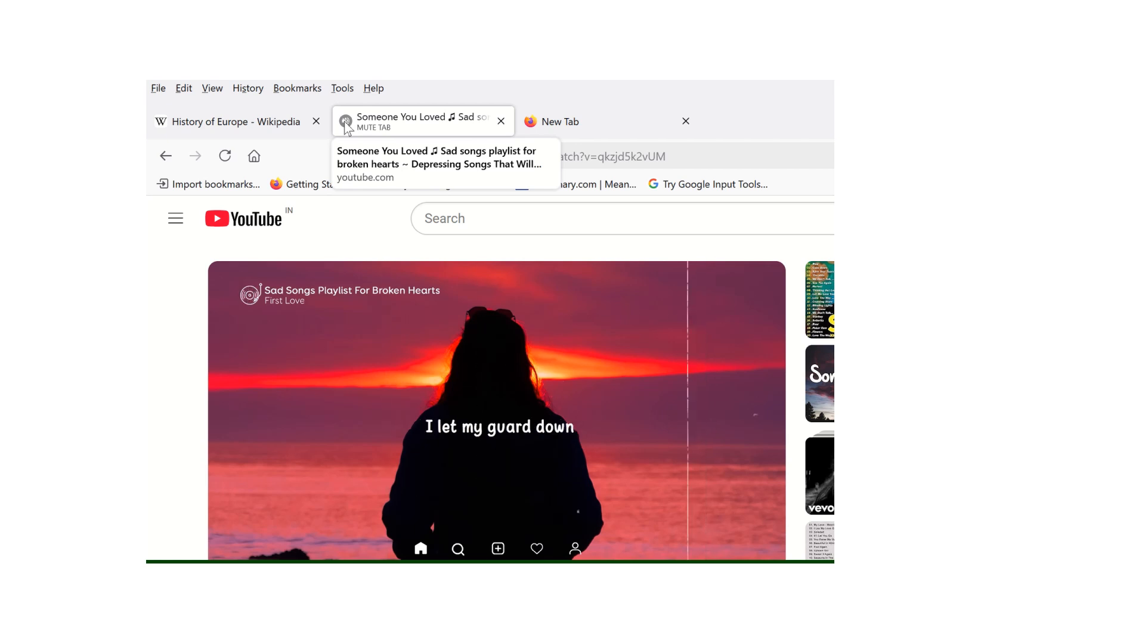
{"action": "left_click", "coordinate": [346, 123]}
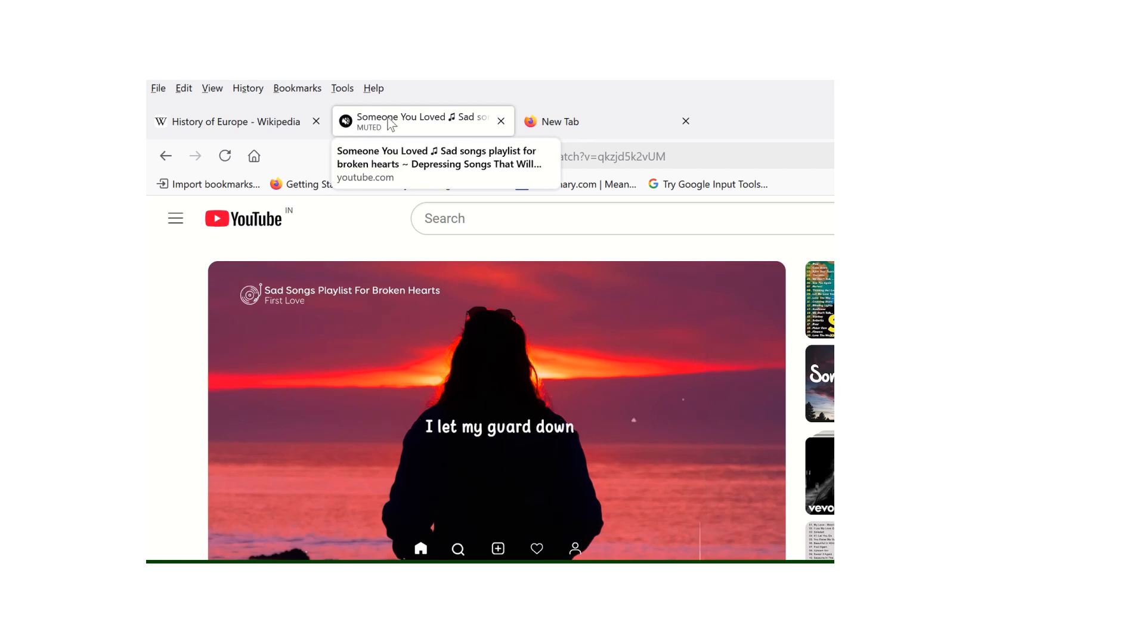
Step: Pin the History of Europe Wikipedia tab
{"action": "left_click", "coordinate": [256, 122]}
{"action": "right_click", "coordinate": [253, 124]}
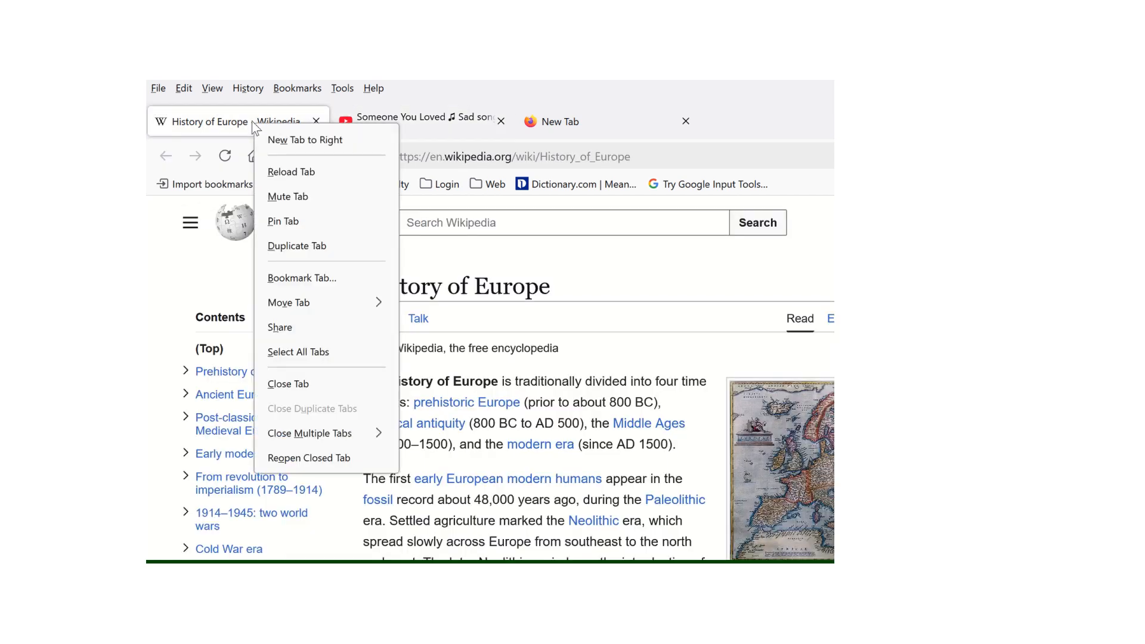
{"action": "left_click", "coordinate": [280, 223]}
{"action": "mouse_move", "coordinate": [278, 124]}
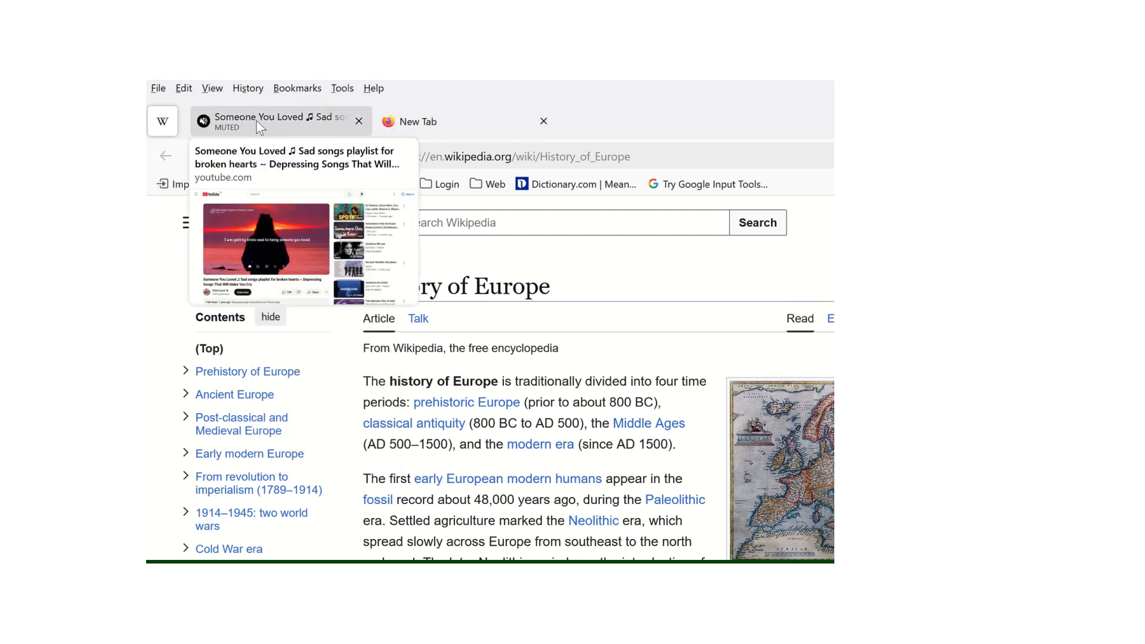
Step: Unpin the Wikipedia tab after switching briefly to the empty tab and back
{"action": "right_click", "coordinate": [162, 126]}
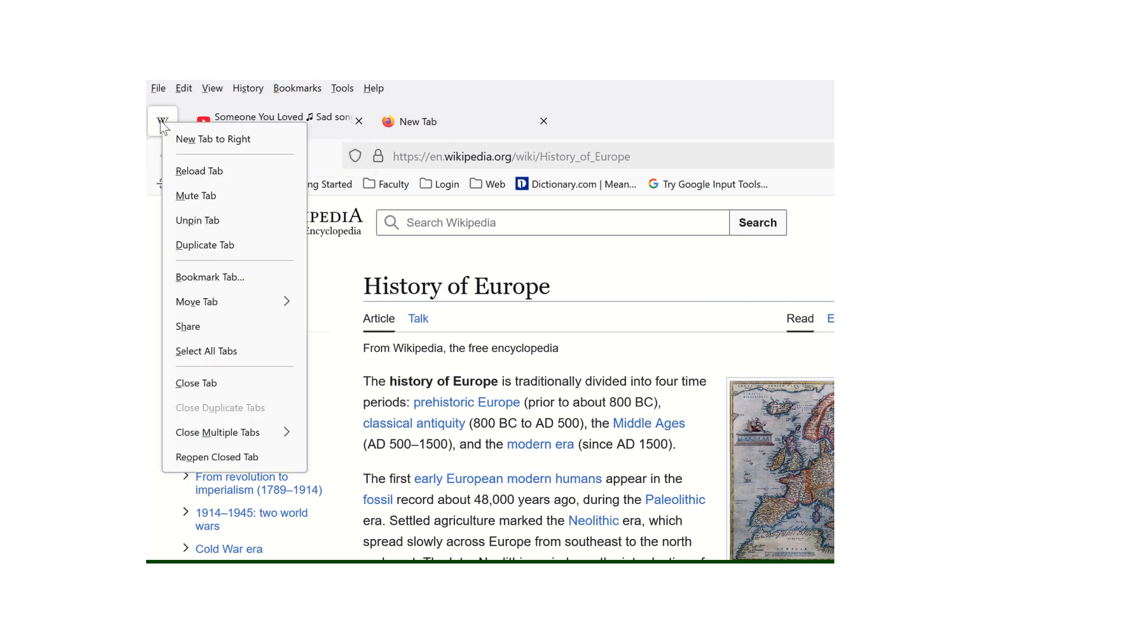
{"action": "left_click", "coordinate": [453, 121]}
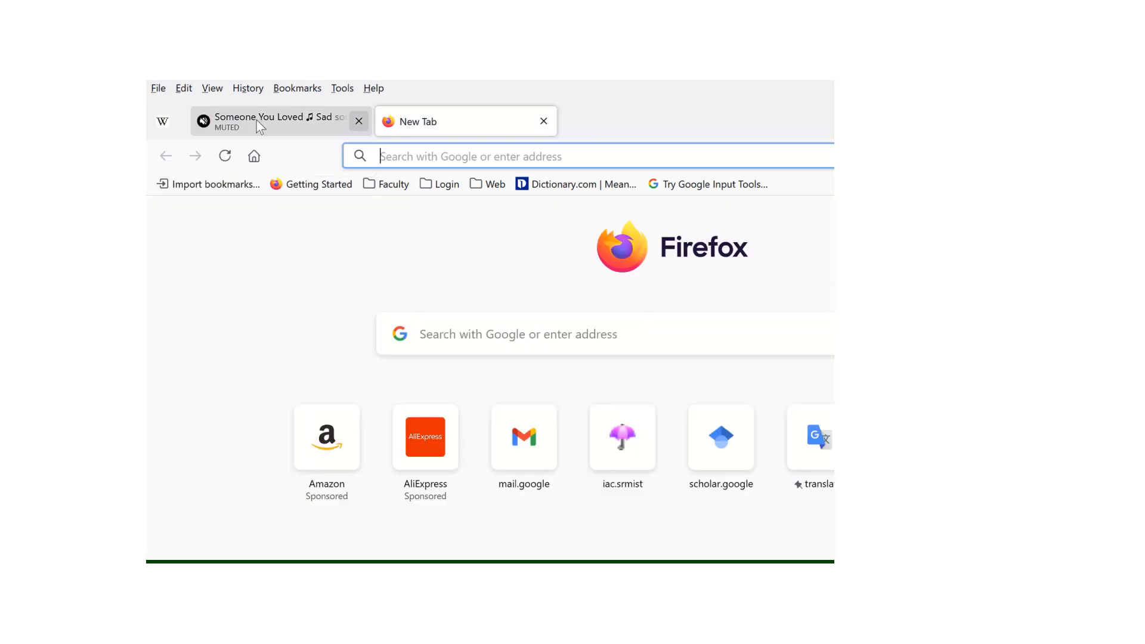
{"action": "left_click", "coordinate": [163, 122]}
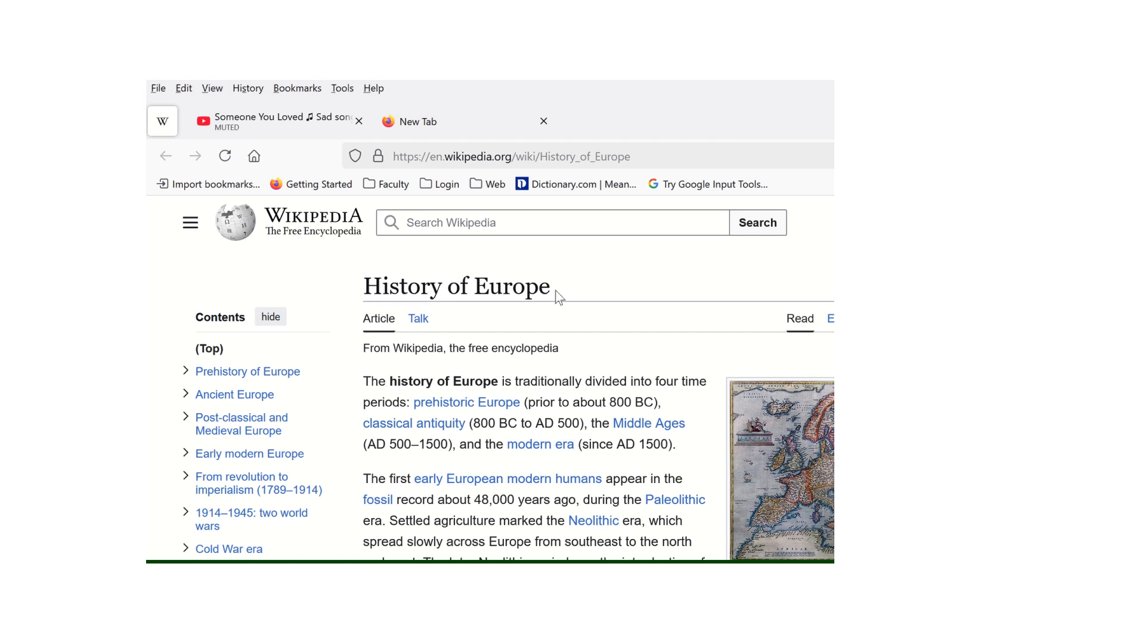
{"action": "right_click", "coordinate": [161, 123]}
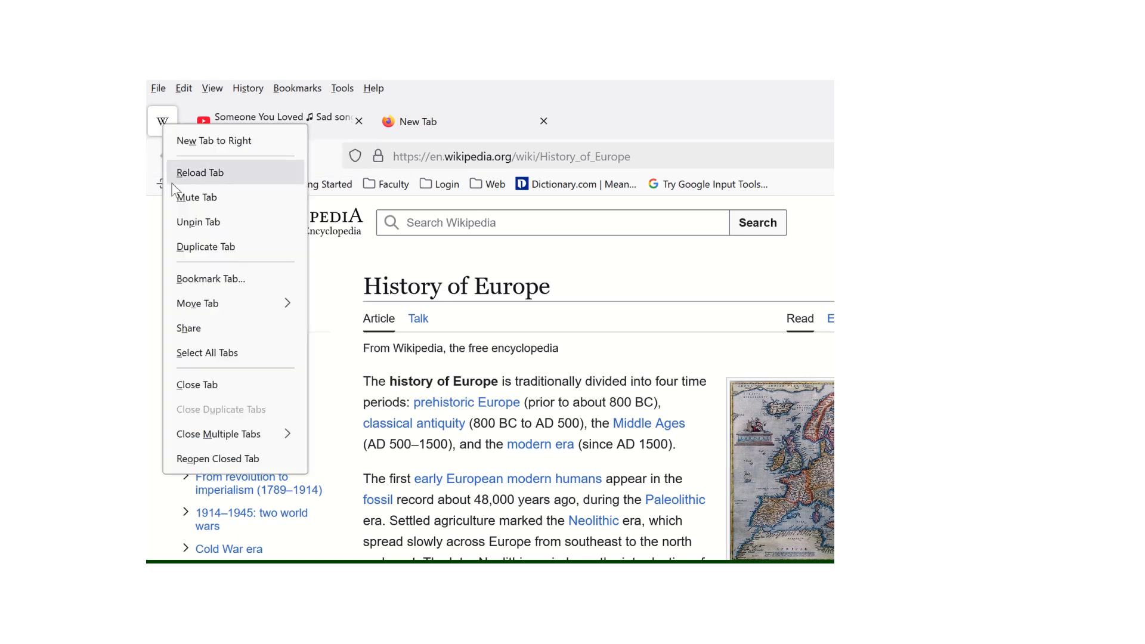
{"action": "left_click", "coordinate": [197, 224]}
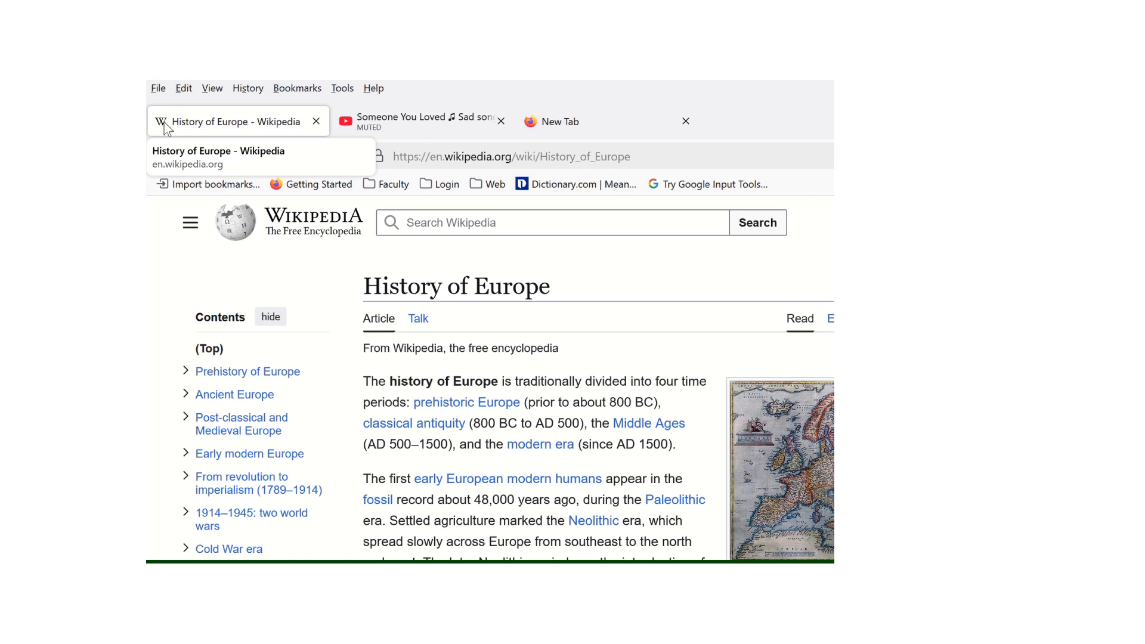
Step: Duplicate the History of Europe tab and switch between the original and the copy to compare them
{"action": "right_click", "coordinate": [214, 125]}
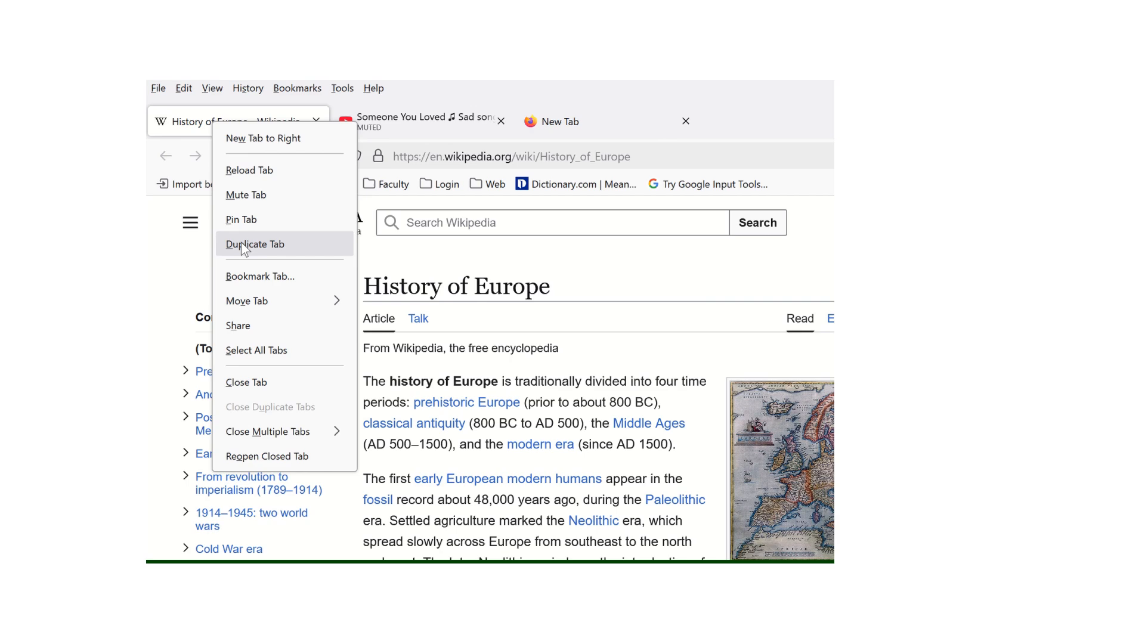
{"action": "left_click", "coordinate": [244, 245]}
{"action": "left_click", "coordinate": [236, 122]}
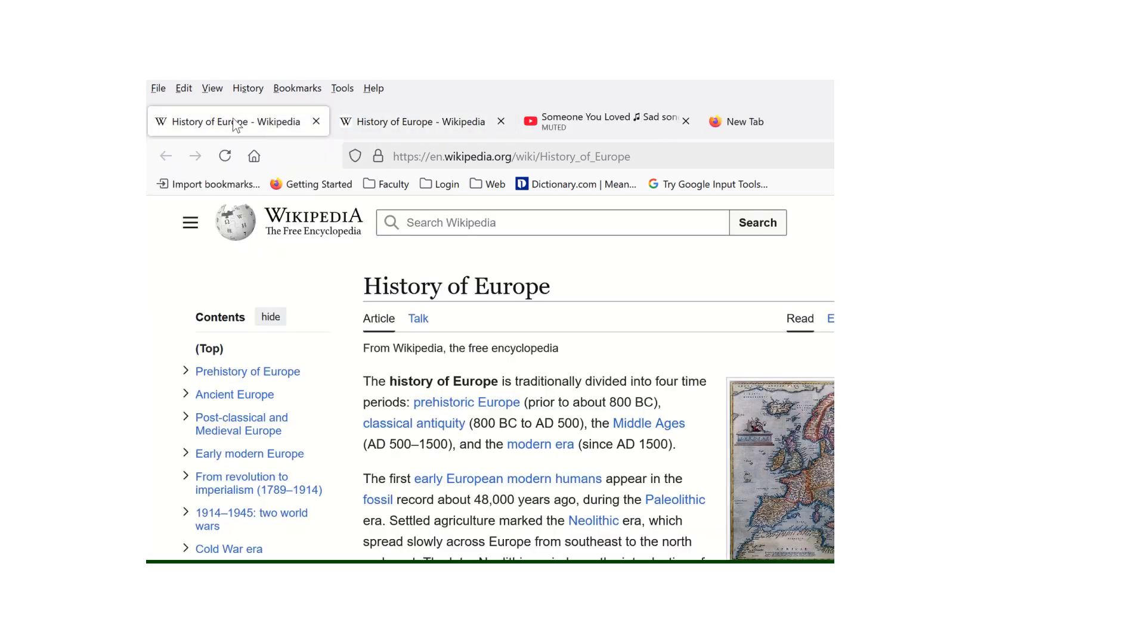
{"action": "right_click", "coordinate": [235, 122]}
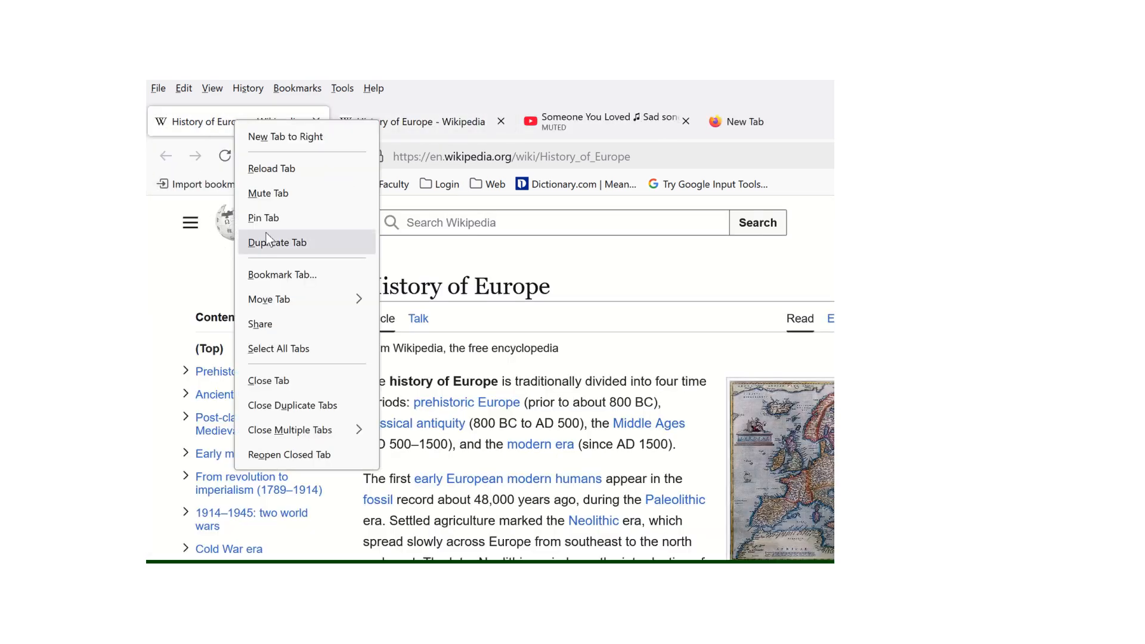
{"action": "left_click", "coordinate": [429, 125]}
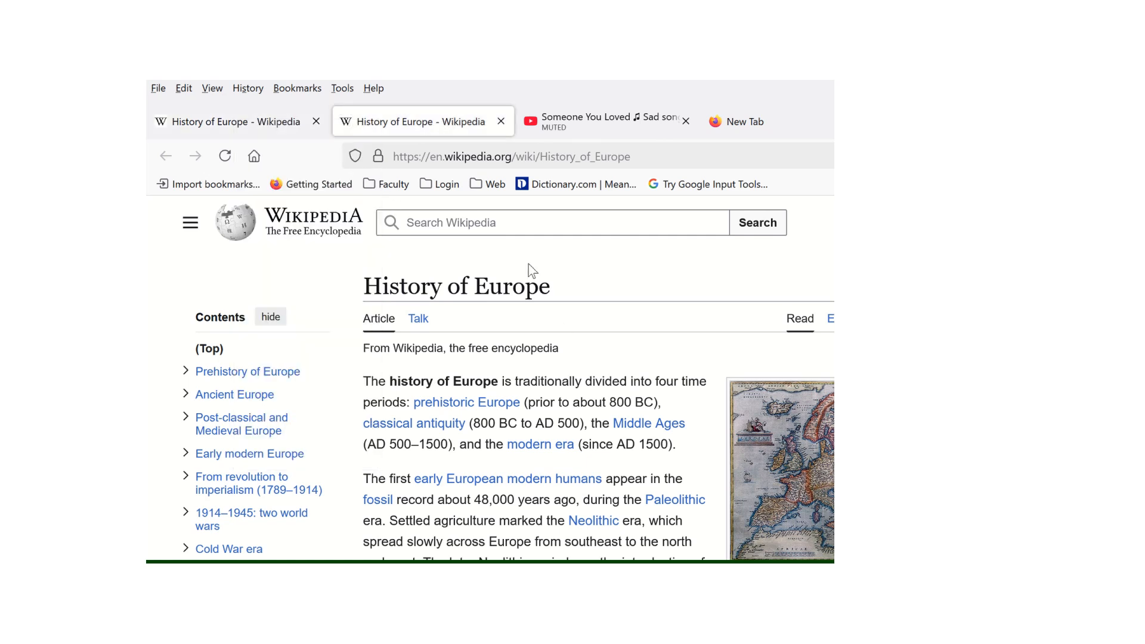
{"action": "left_click", "coordinate": [223, 130]}
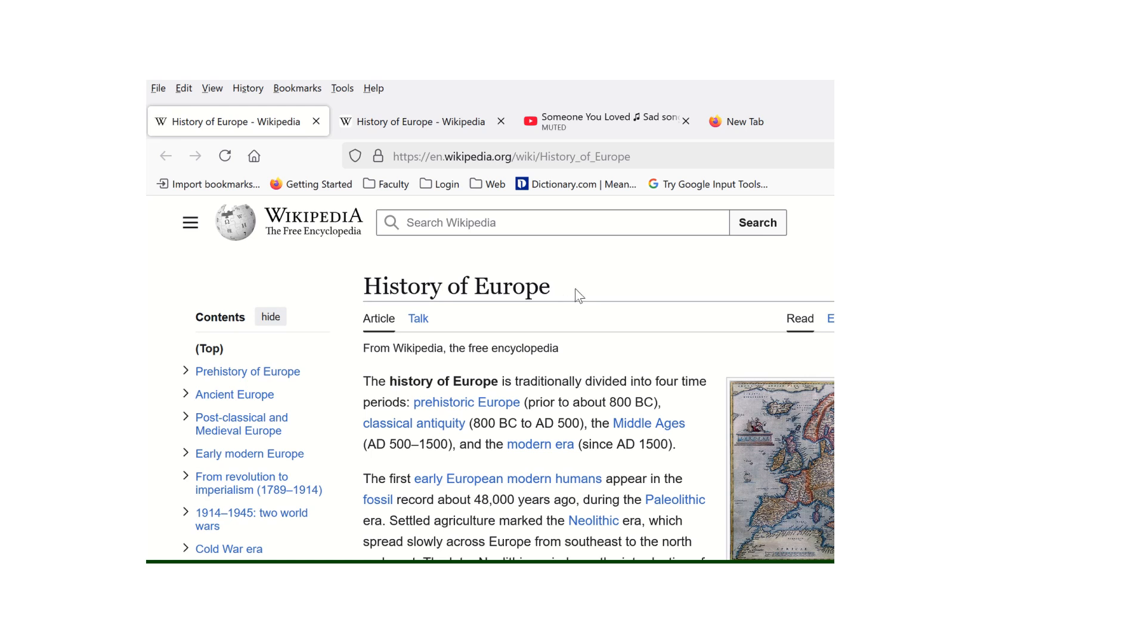
Step: Duplicate the original History of Europe tab a second time
{"action": "right_click", "coordinate": [249, 125]}
{"action": "left_click", "coordinate": [281, 245]}
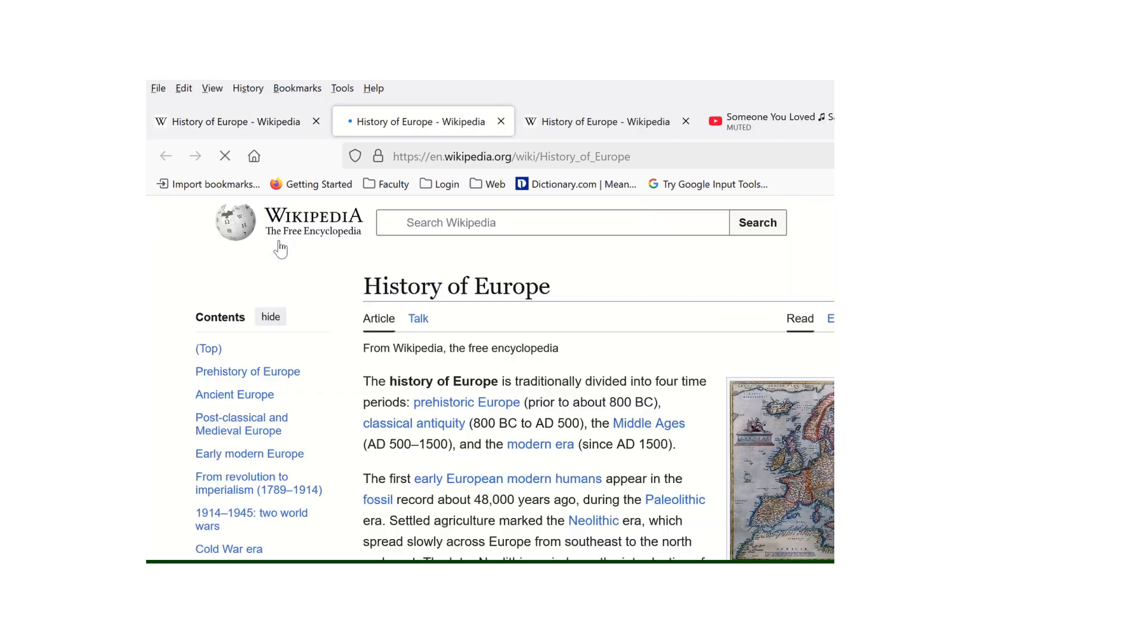